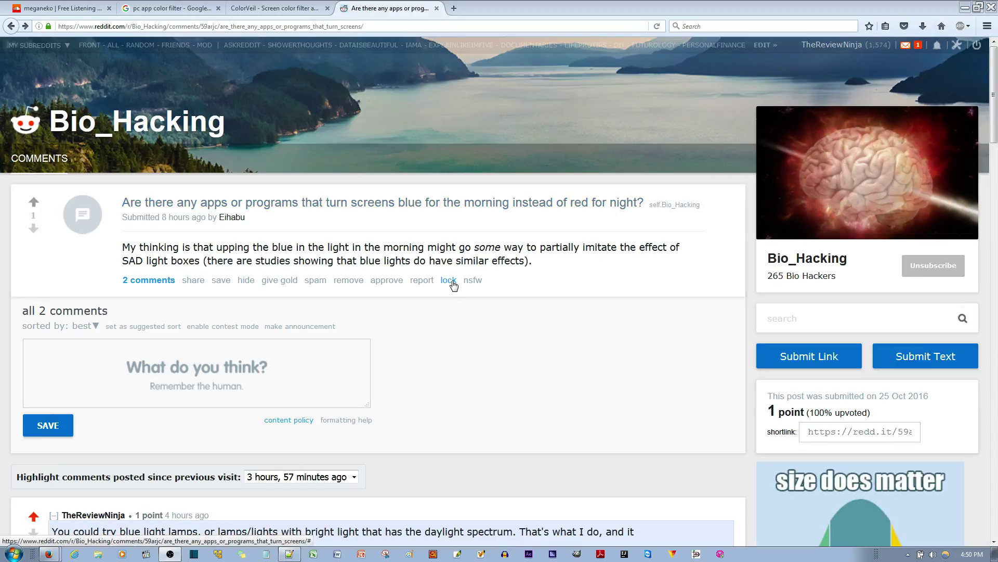
Step: Open the f.lux window from the tray and move it up over the Reddit Bio_Hacking post
{"action": "scroll", "coordinate": [470, 342], "scroll_direction": "down", "scroll_amount": 3}
{"action": "scroll", "coordinate": [470, 342], "scroll_direction": "up", "scroll_amount": 3}
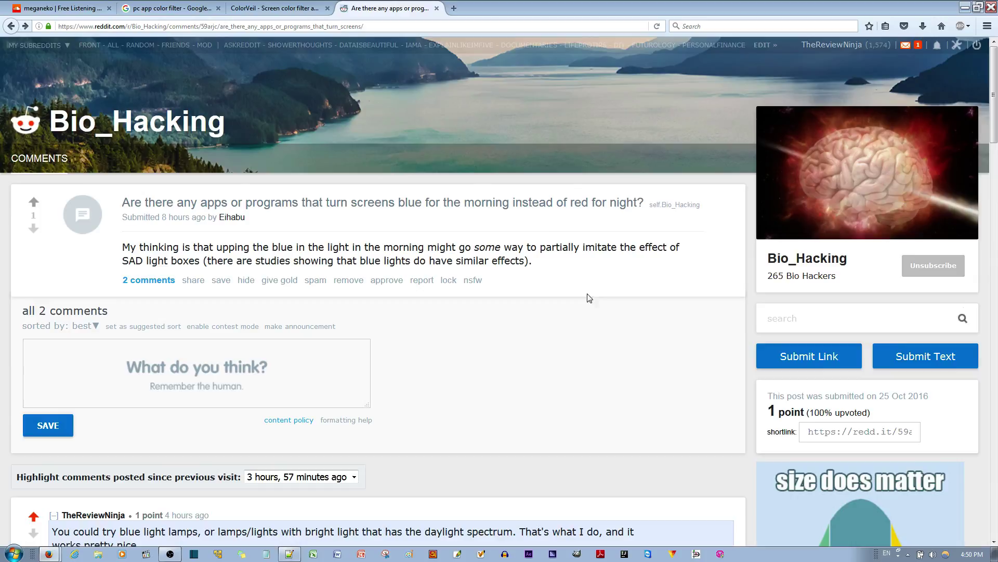
{"action": "left_click", "coordinate": [945, 555]}
{"action": "left_click_drag", "start_coordinate": [858, 417], "coordinate": [549, 223]}
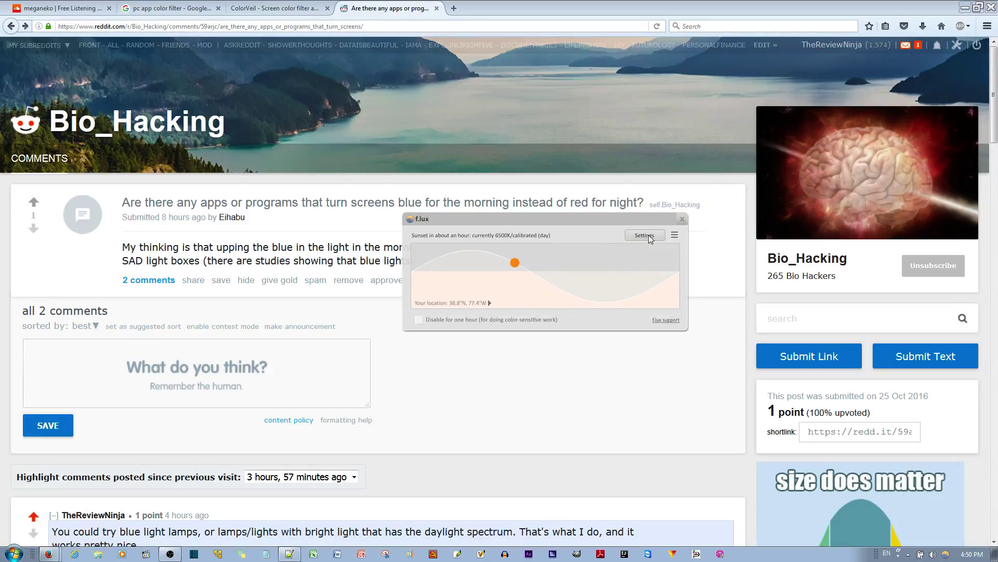
Step: In f.lux settings, move the At night temperature from 2700K to 3200K, then close f.lux
{"action": "left_click", "coordinate": [646, 236]}
{"action": "left_click_drag", "start_coordinate": [553, 297], "coordinate": [453, 291]}
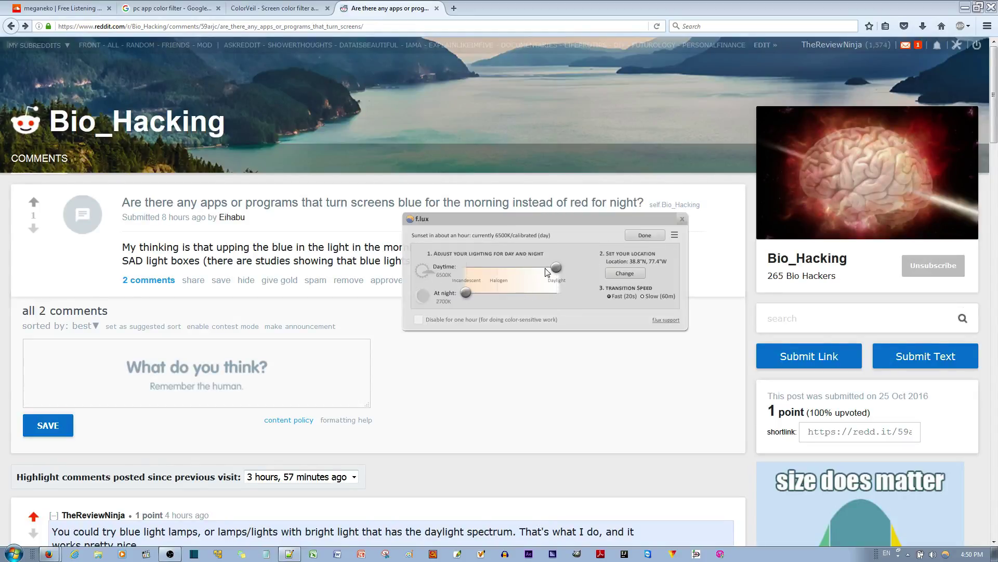
{"action": "left_click_drag", "start_coordinate": [468, 293], "coordinate": [586, 295]}
{"action": "left_click", "coordinate": [683, 219]}
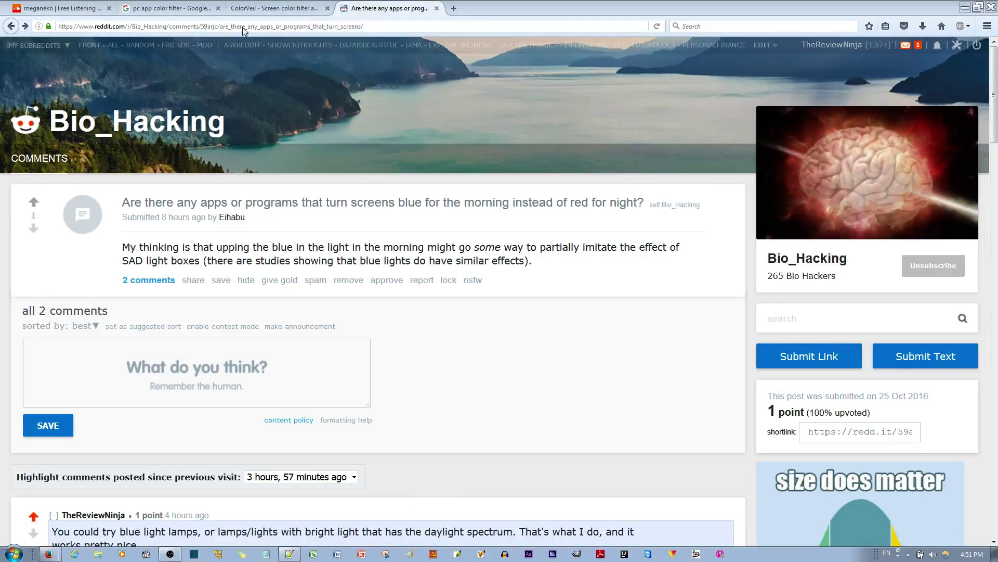
Step: Go to ColorVeil's 3.0.2.152 download page with the portable ZIP, then minimize Firefox
{"action": "left_click", "coordinate": [267, 10]}
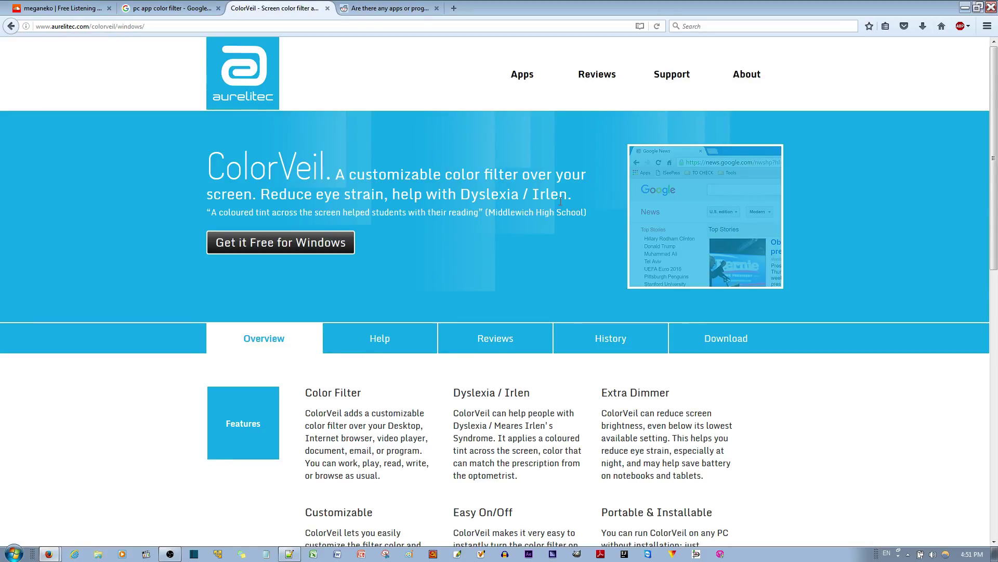
{"action": "scroll", "coordinate": [564, 248], "scroll_direction": "down", "scroll_amount": 2}
{"action": "scroll", "coordinate": [562, 235], "scroll_direction": "up", "scroll_amount": 2}
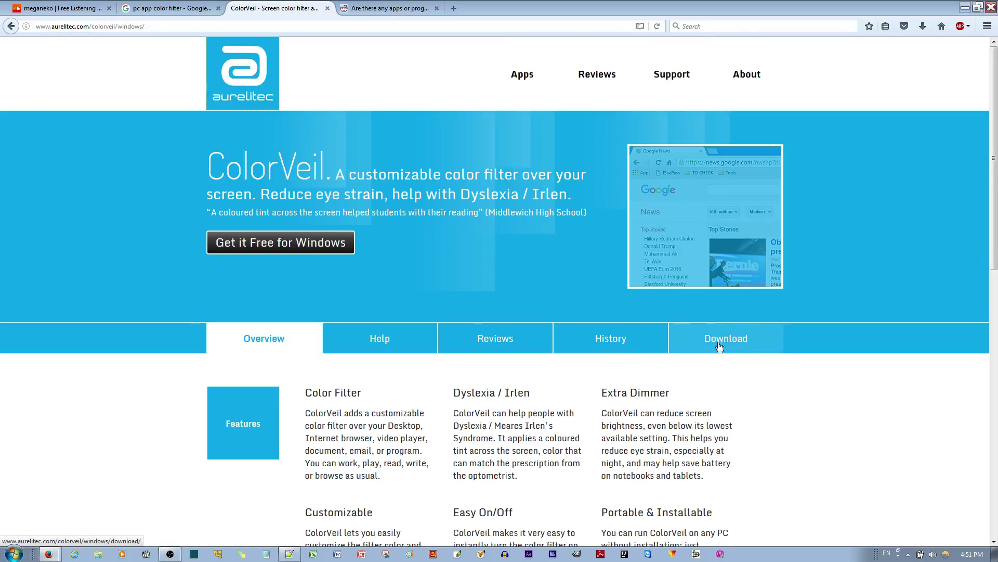
{"action": "left_click", "coordinate": [742, 346]}
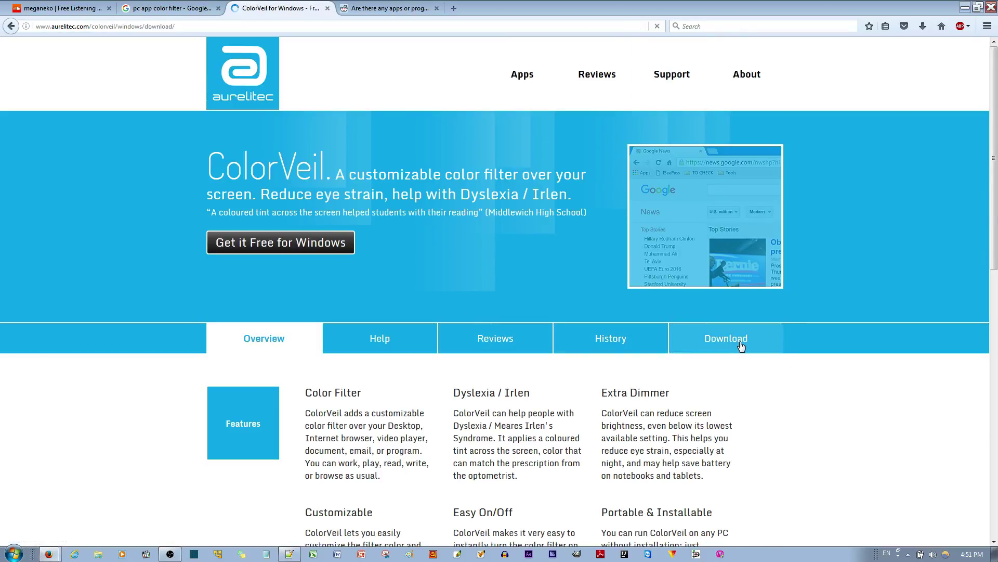
{"action": "scroll", "coordinate": [490, 314], "scroll_direction": "down", "scroll_amount": 5}
{"action": "scroll", "coordinate": [493, 318], "scroll_direction": "down", "scroll_amount": 3}
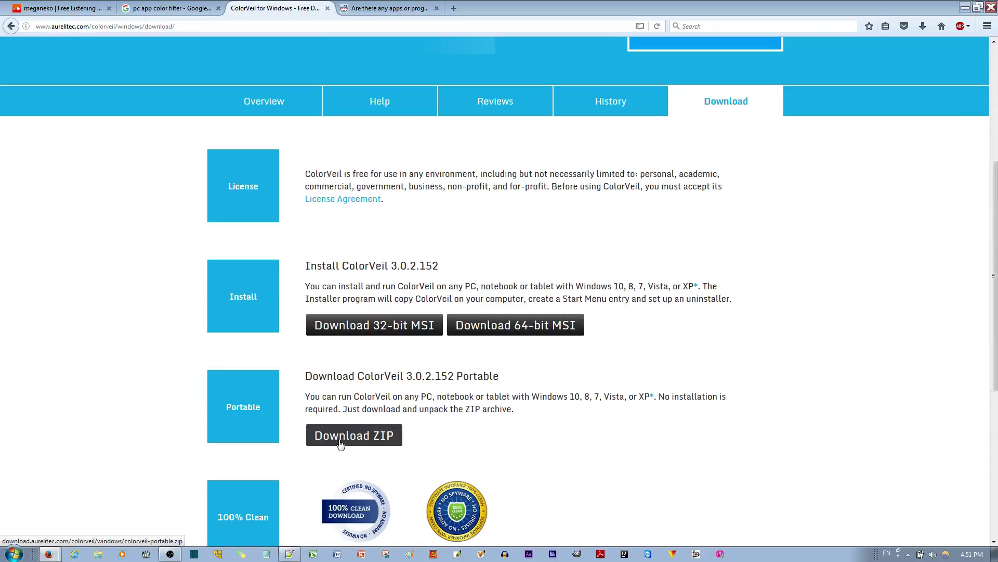
{"action": "left_click", "coordinate": [966, 9]}
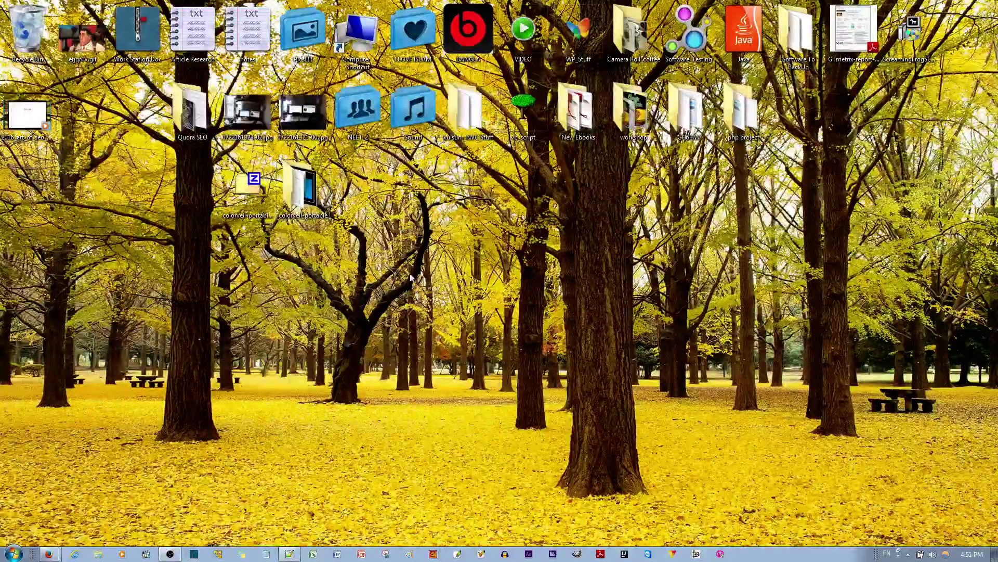
Step: Extract the colorveil-portable zip with 7-Zip into 'colorveil-portable\' and open that folder
{"action": "double_click", "coordinate": [312, 191]}
{"action": "key", "text": "alt+F4"}
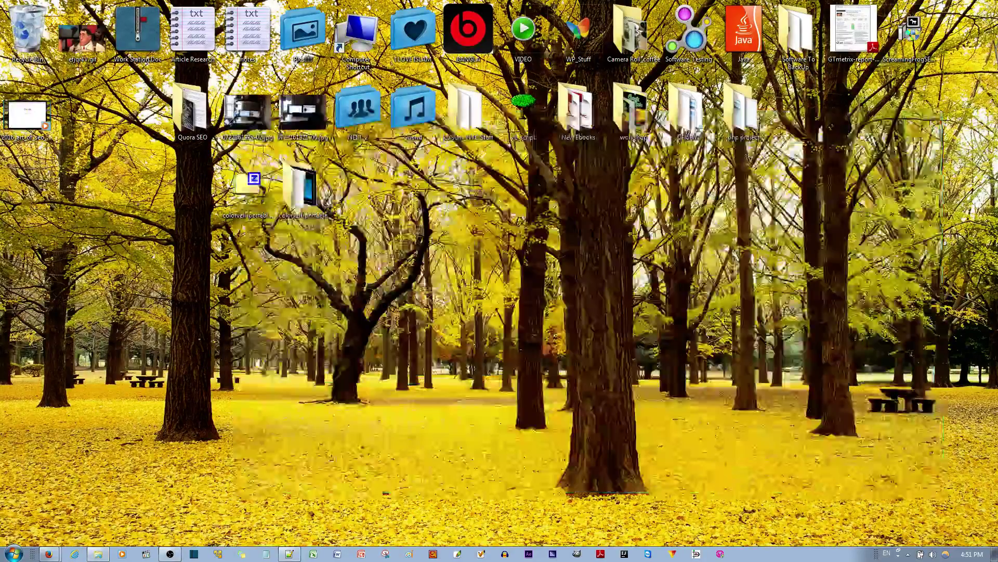
{"action": "right_click", "coordinate": [247, 198]}
{"action": "mouse_move", "coordinate": [314, 217]}
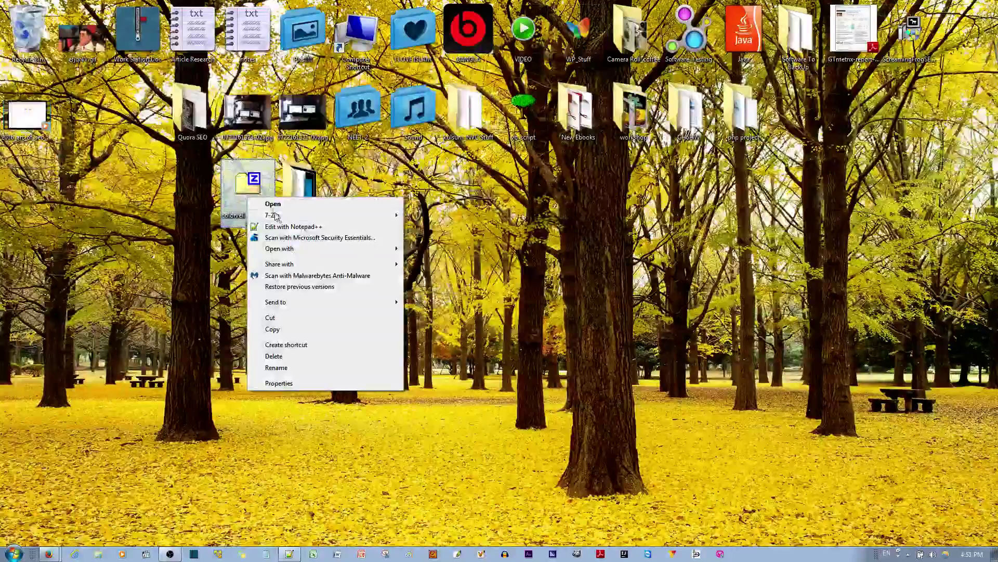
{"action": "mouse_move", "coordinate": [275, 216]}
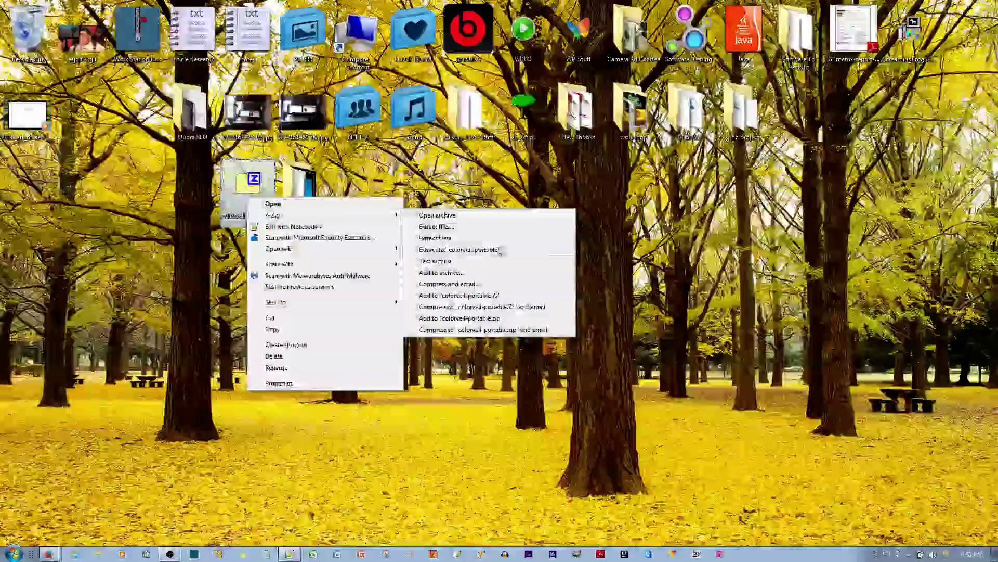
{"action": "left_click", "coordinate": [504, 253]}
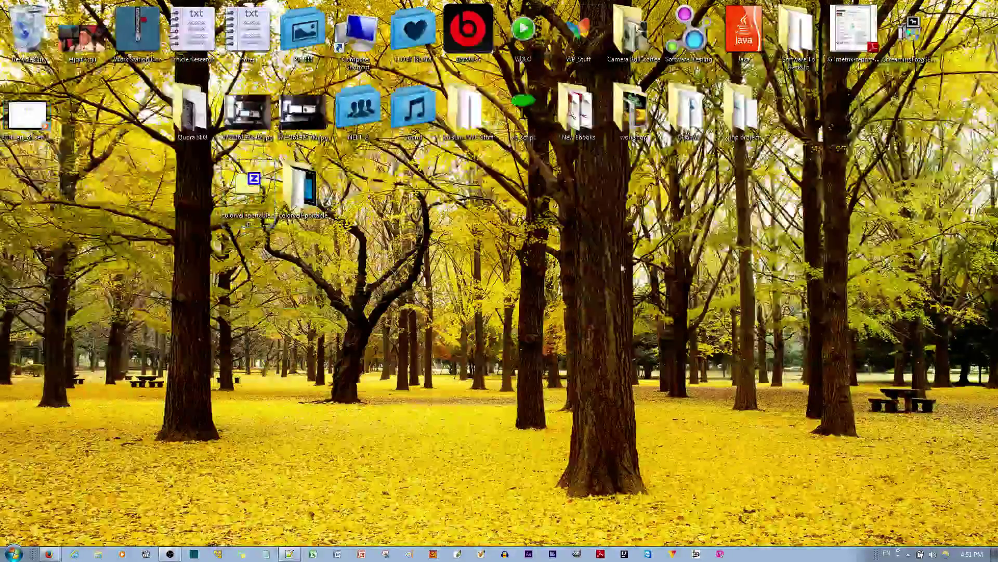
{"action": "double_click", "coordinate": [319, 190]}
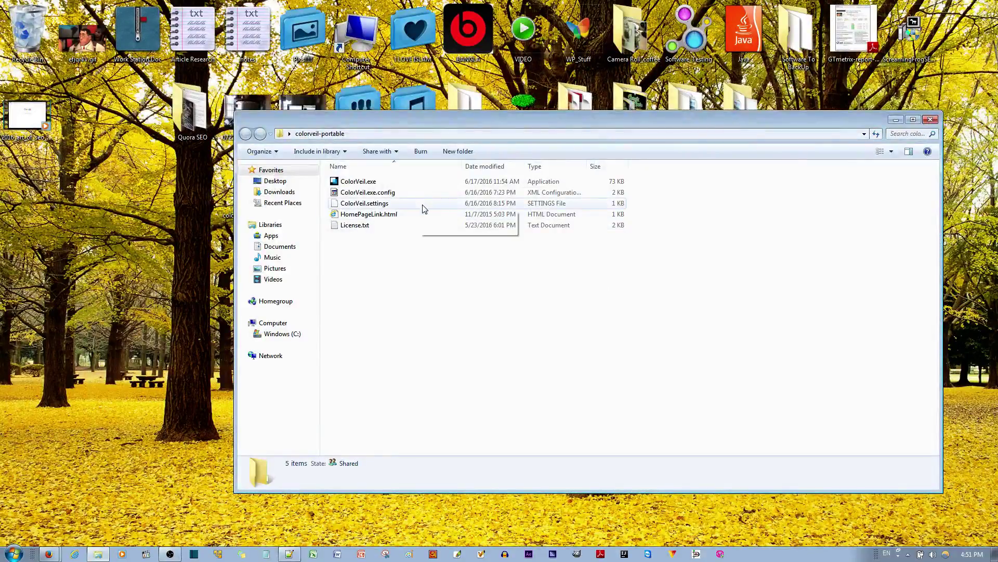
Step: Launch ColorVeil.exe, dismiss its welcome message, and toggle the orange tint off and back on
{"action": "double_click", "coordinate": [353, 182]}
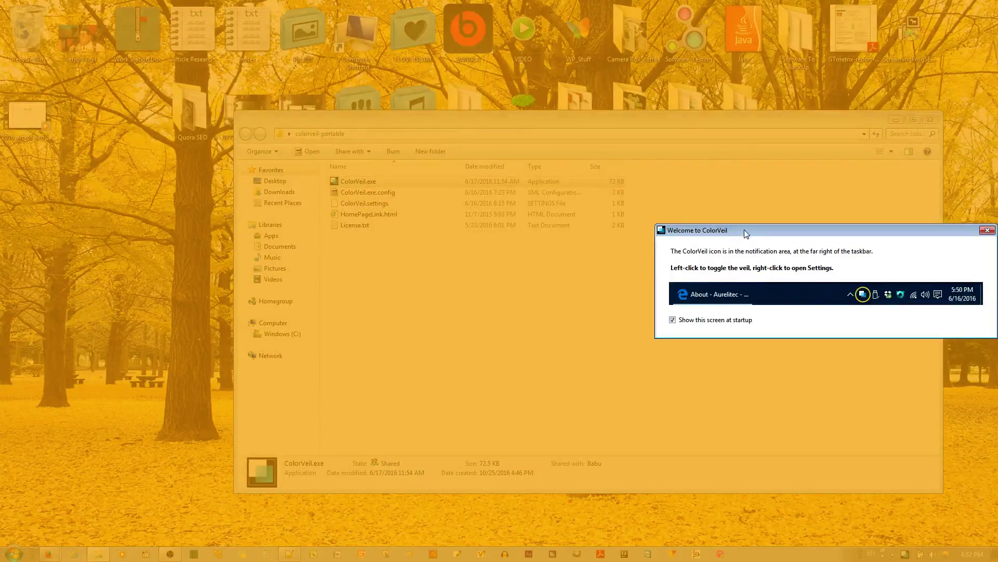
{"action": "left_click_drag", "start_coordinate": [742, 229], "coordinate": [515, 229]}
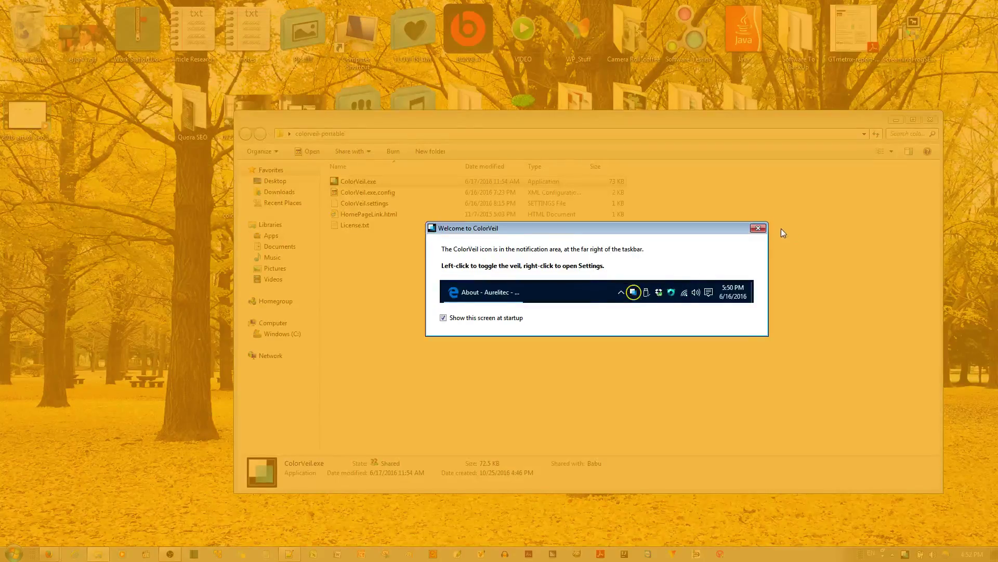
{"action": "left_click", "coordinate": [758, 227]}
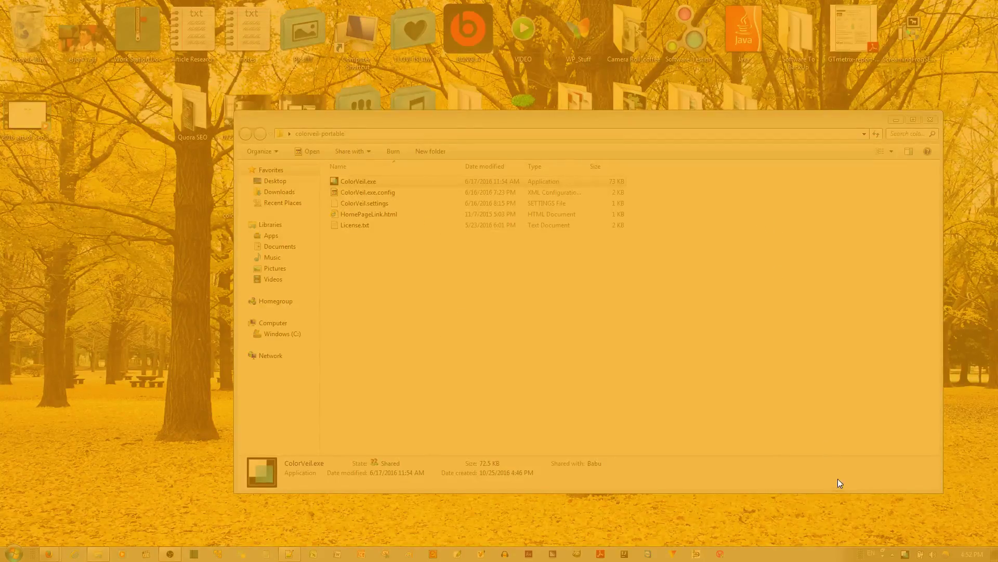
{"action": "left_click", "coordinate": [906, 556]}
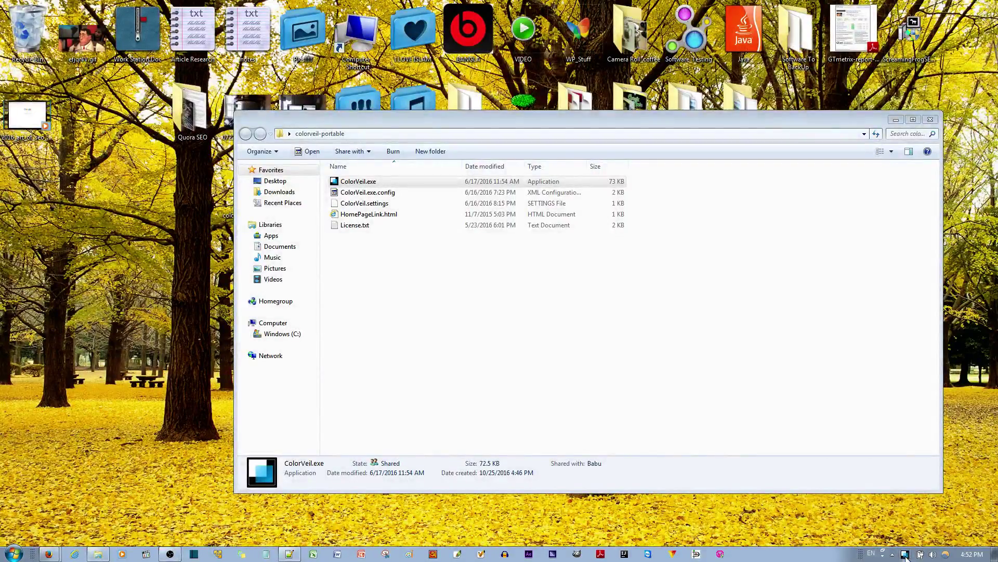
{"action": "left_click", "coordinate": [905, 556]}
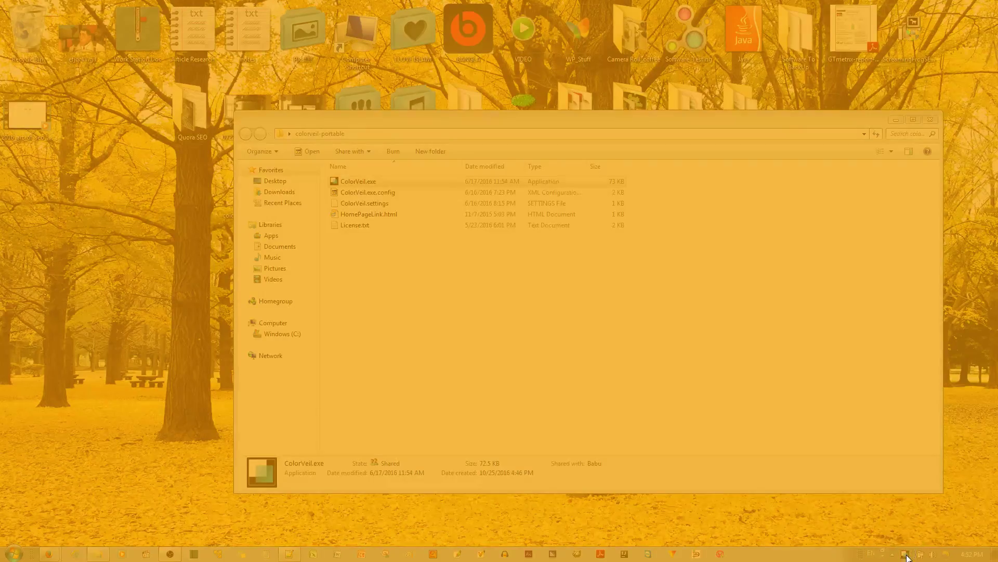
Step: In ColorVeil Settings, replace the Orange veil colour with blue and drop opacity to 21%
{"action": "double_click", "coordinate": [906, 556]}
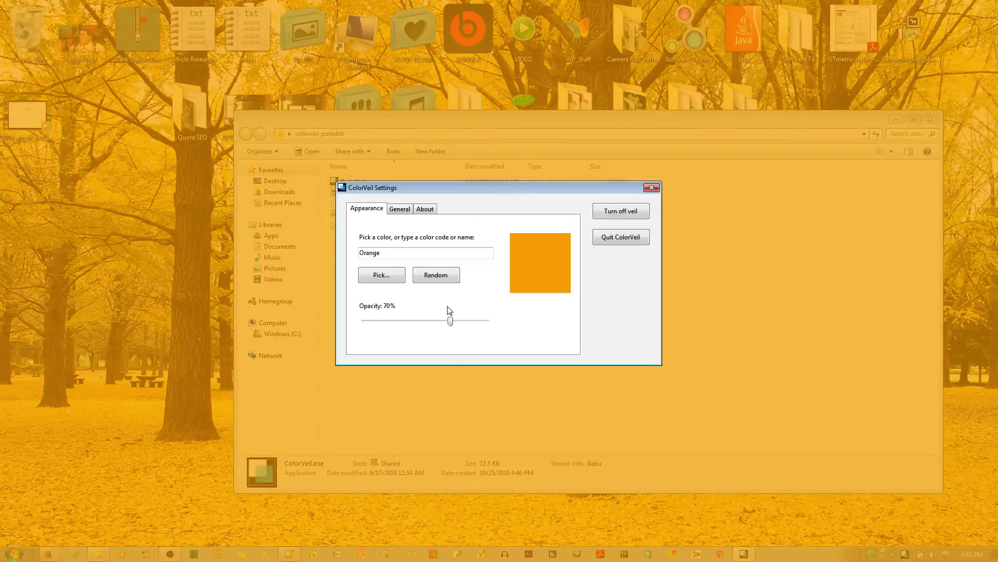
{"action": "double_click", "coordinate": [391, 252]}
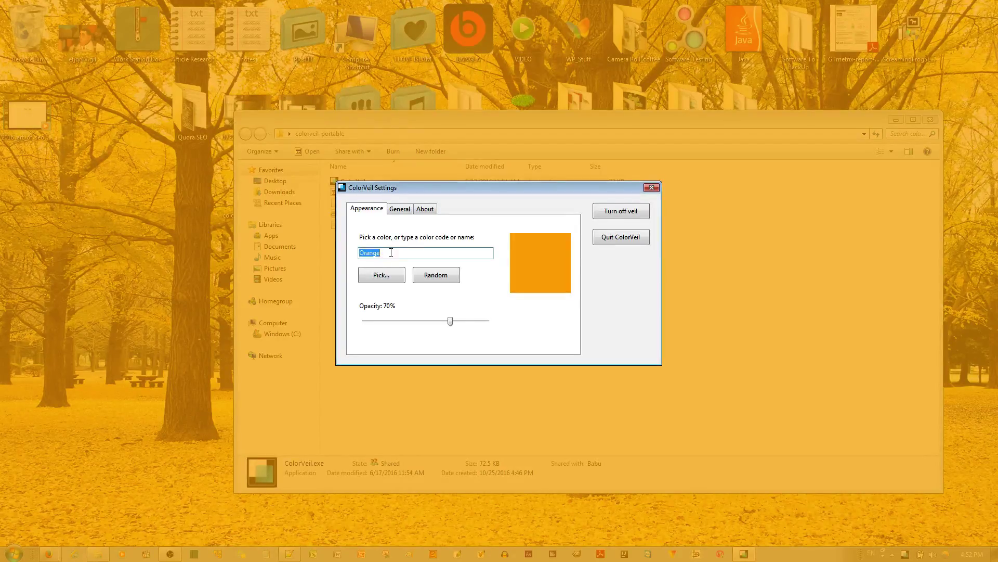
{"action": "type", "text": "blue"}
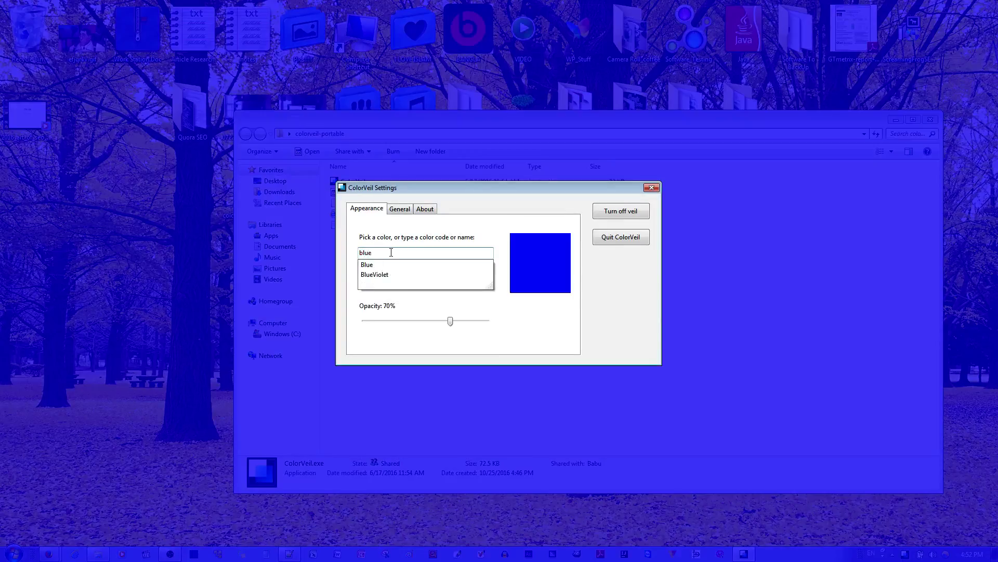
{"action": "left_click", "coordinate": [493, 237]}
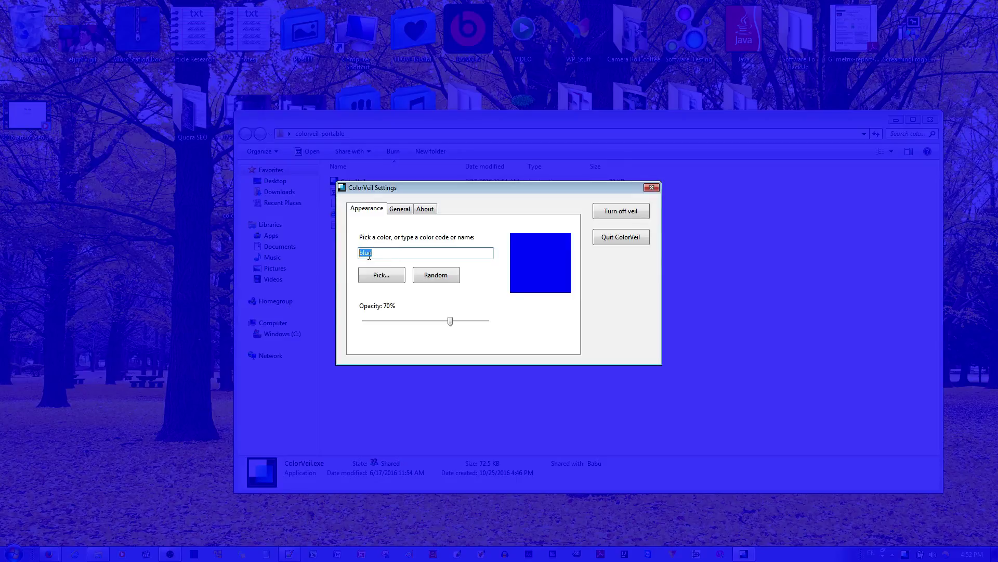
{"action": "left_click_drag", "start_coordinate": [450, 322], "coordinate": [390, 322]}
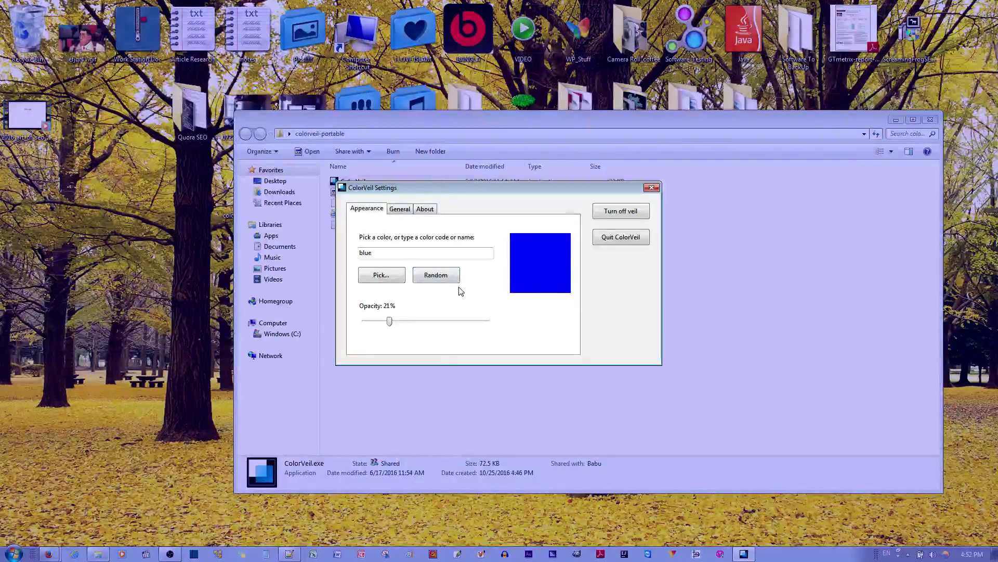
Step: Set the veil colour to light turquoise #80FFFF and raise opacity to 51%
{"action": "left_click", "coordinate": [392, 283]}
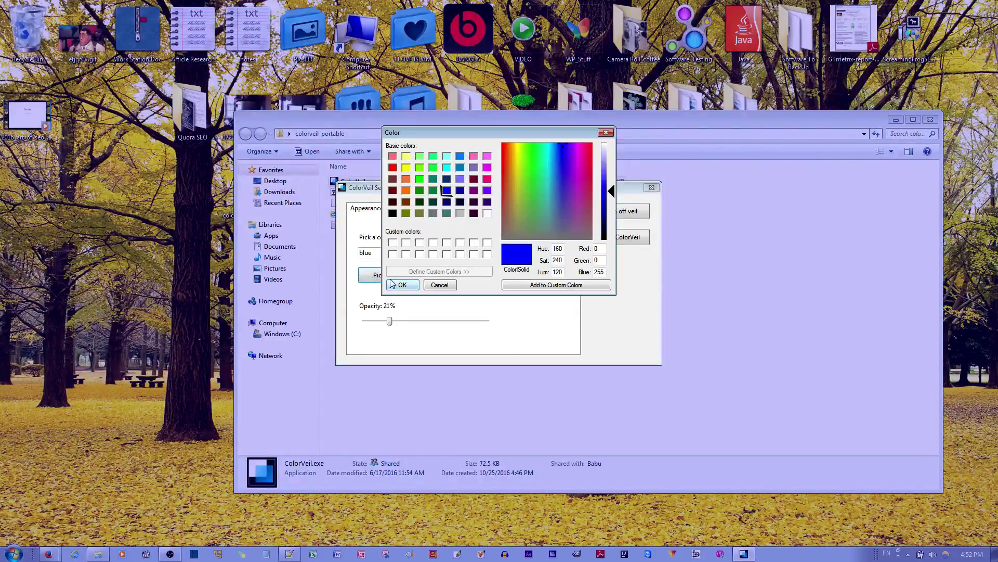
{"action": "left_click", "coordinate": [447, 156]}
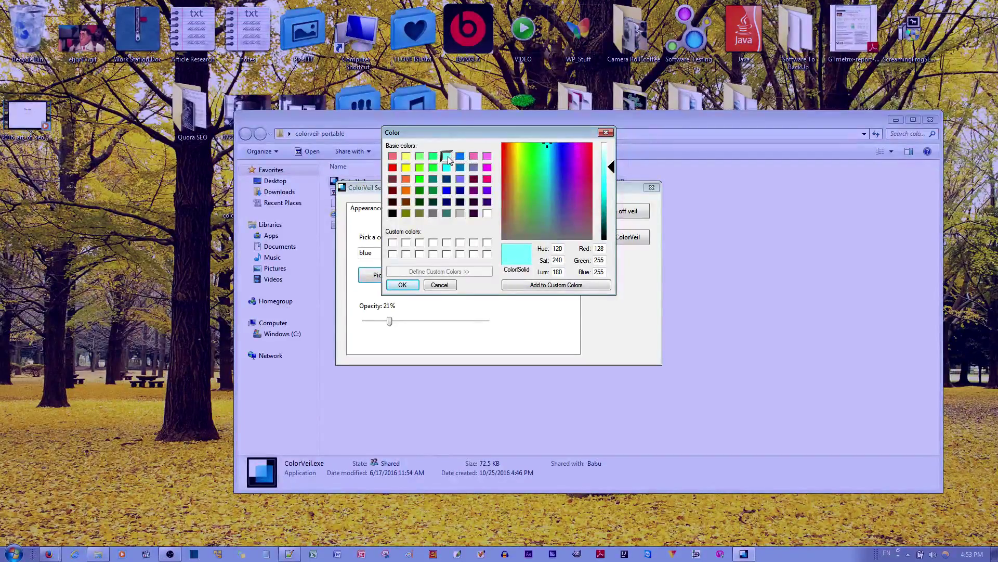
{"action": "left_click", "coordinate": [404, 286]}
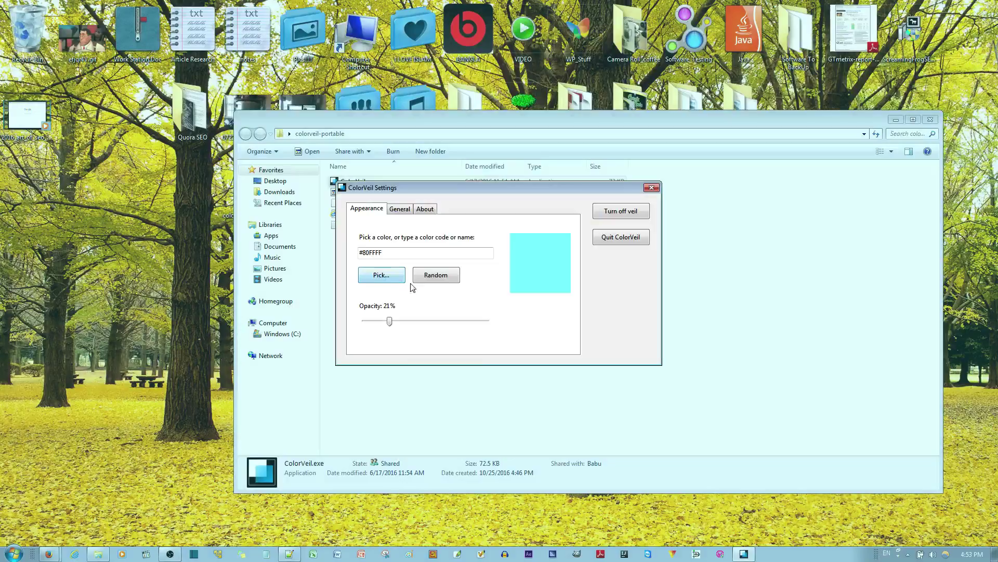
{"action": "mouse_move", "coordinate": [424, 325]}
{"action": "left_mouse_down"}
{"action": "mouse_move", "coordinate": [489, 331]}
{"action": "mouse_move", "coordinate": [427, 322]}
{"action": "left_mouse_up"}
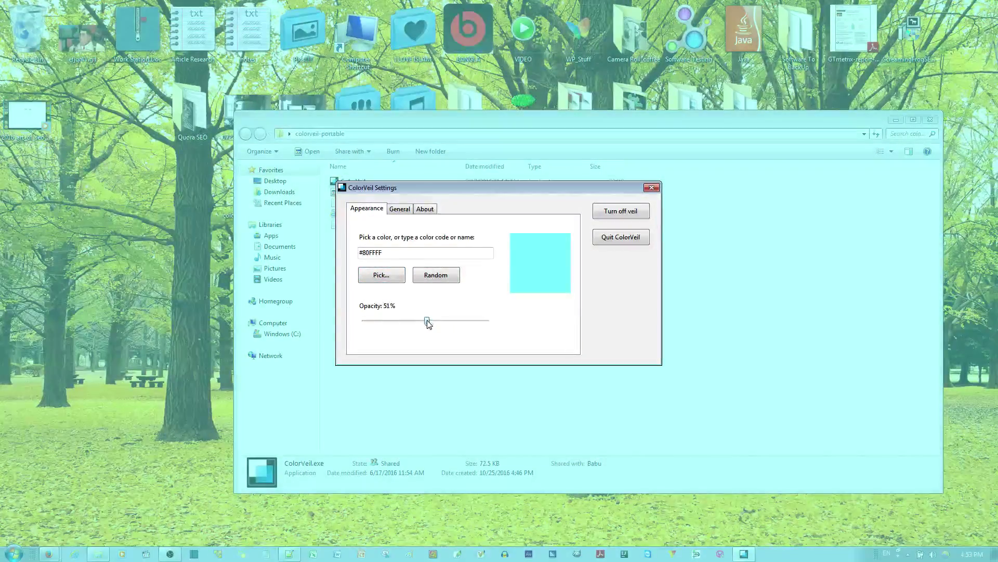
Step: Review the shortcut, startup and version information tabs, then close ColorVeil Settings
{"action": "left_click", "coordinate": [401, 209]}
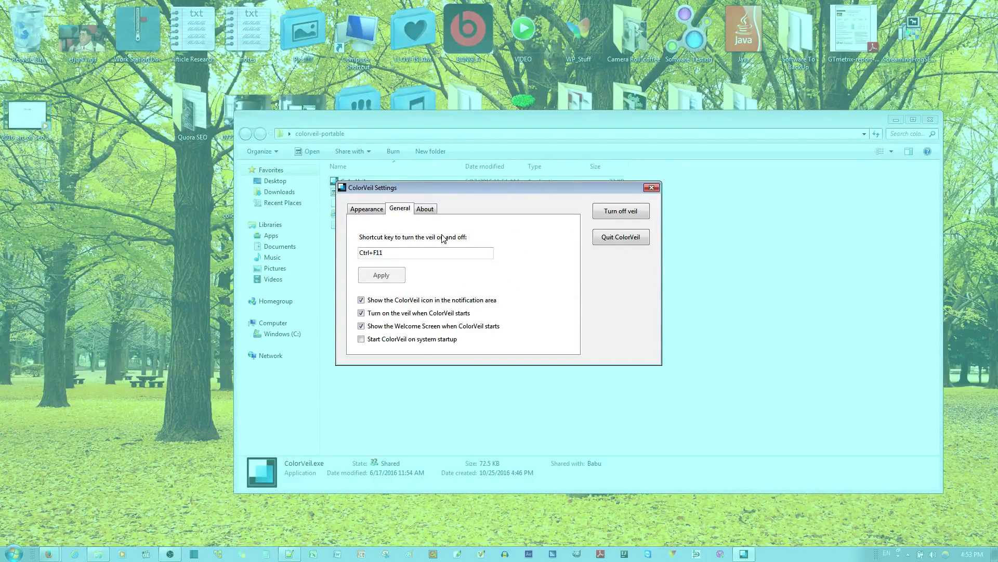
{"action": "left_click", "coordinate": [366, 209]}
{"action": "left_click", "coordinate": [405, 210]}
{"action": "left_click", "coordinate": [425, 209]}
{"action": "left_click", "coordinate": [367, 211]}
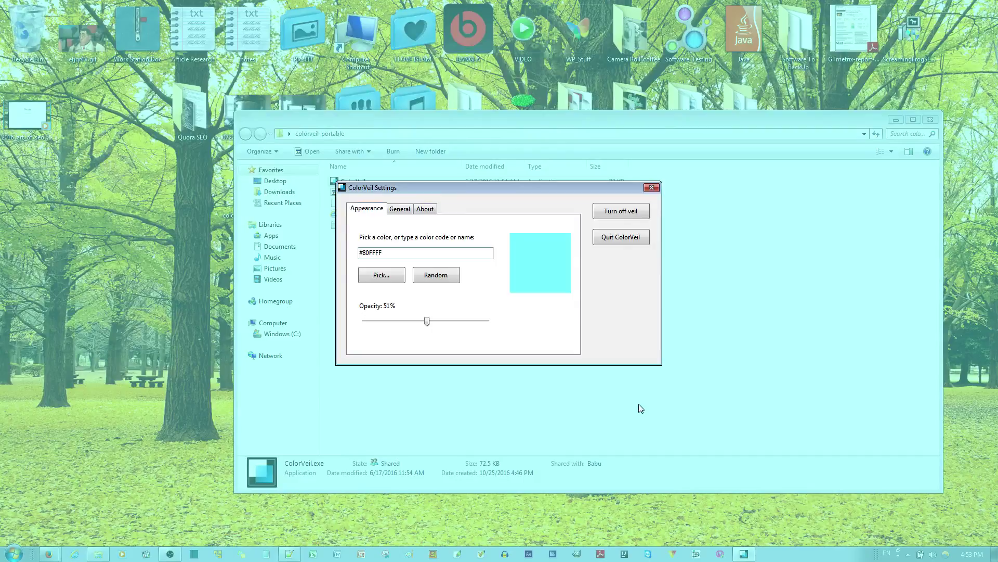
{"action": "left_click", "coordinate": [651, 187]}
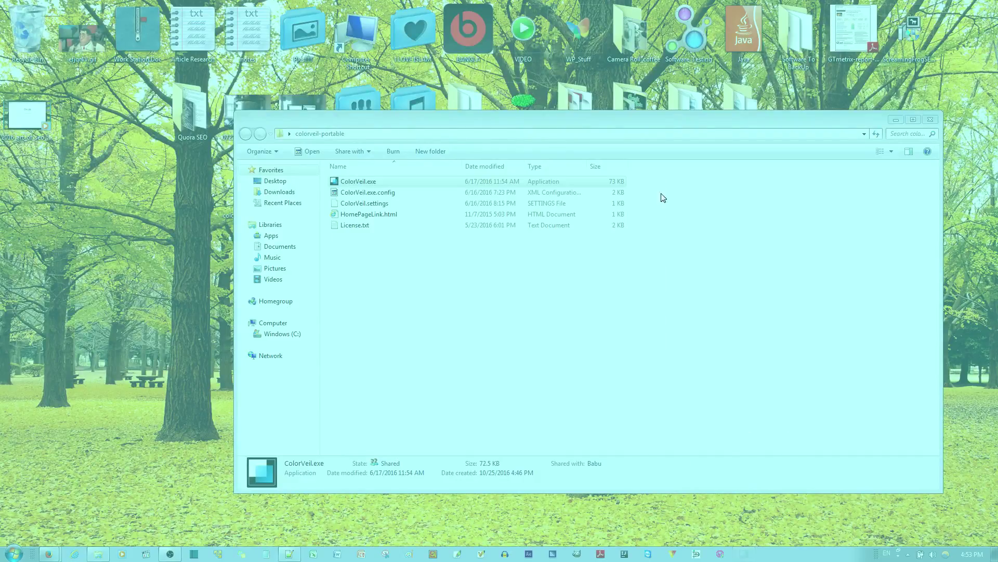